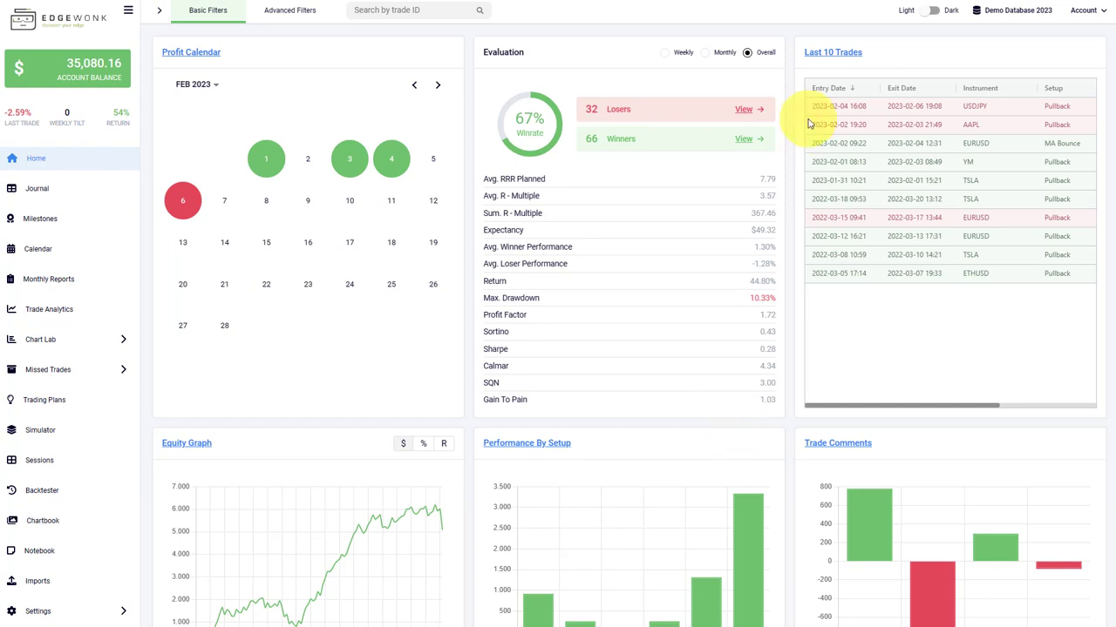
Step: Switch the home dashboard to the dark theme with the Light/Dark toggle
{"action": "left_click", "coordinate": [932, 12]}
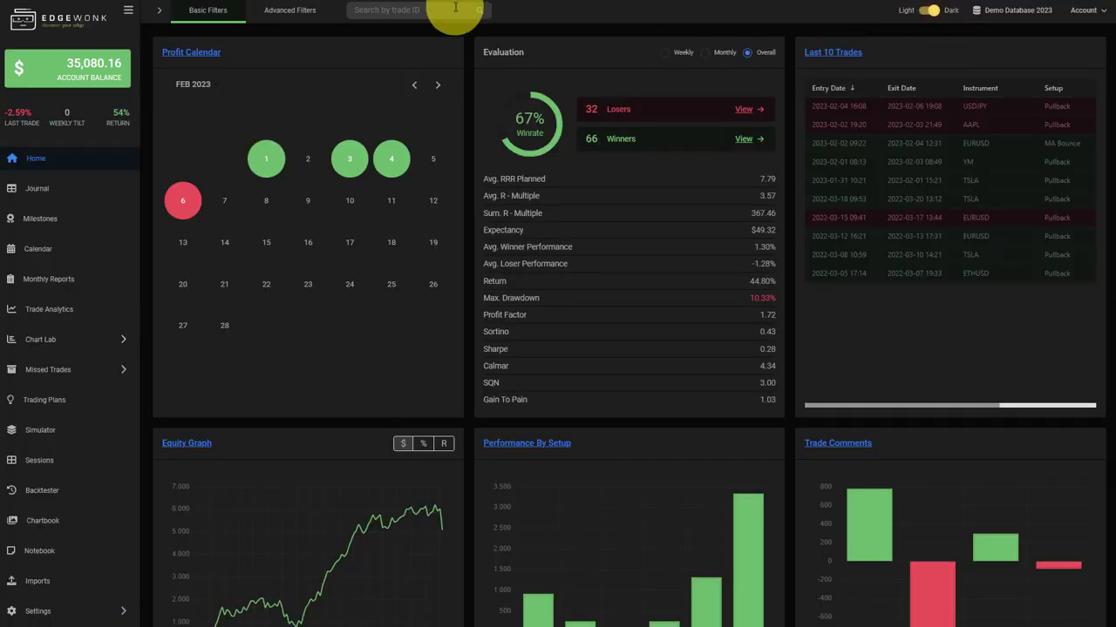
Step: Open the February 2023 profit calendar and jump from the February 3 day to its journal trades
{"action": "left_click", "coordinate": [56, 251]}
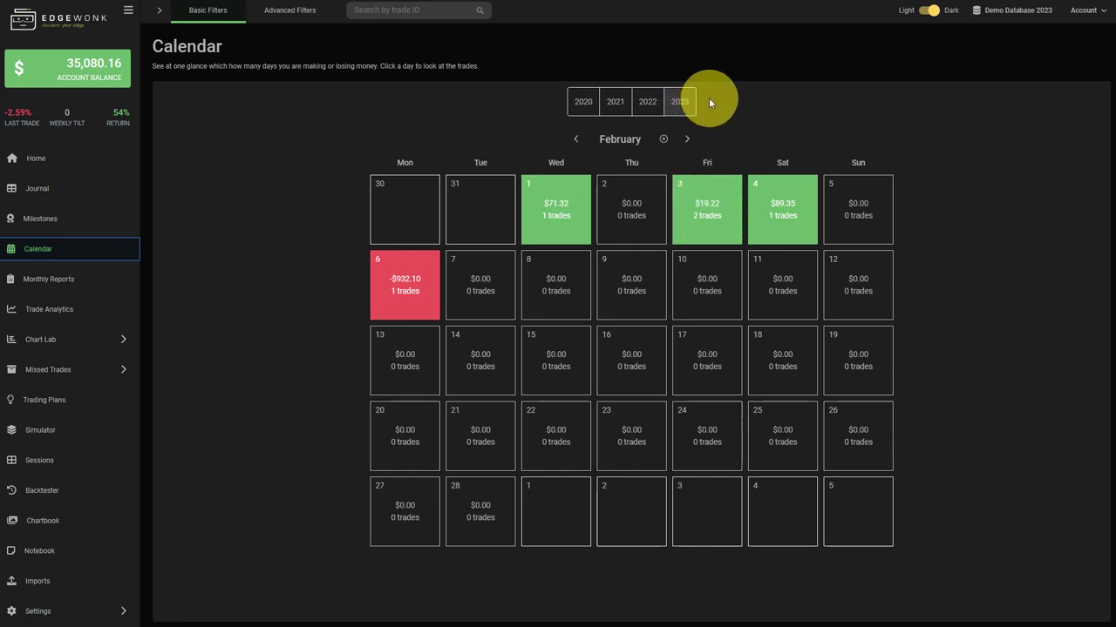
{"action": "left_click", "coordinate": [705, 188]}
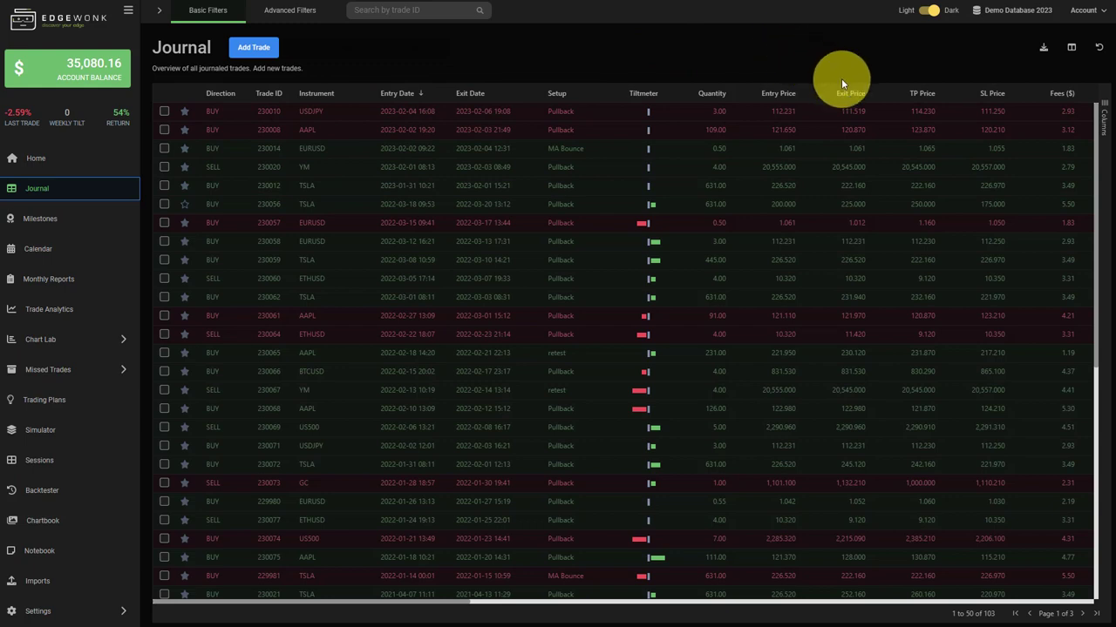
Step: Drag Quantity and other journal column headers into new positions, then reset columns to the default layout
{"action": "left_click_drag", "start_coordinate": [709, 96], "coordinate": [374, 95]}
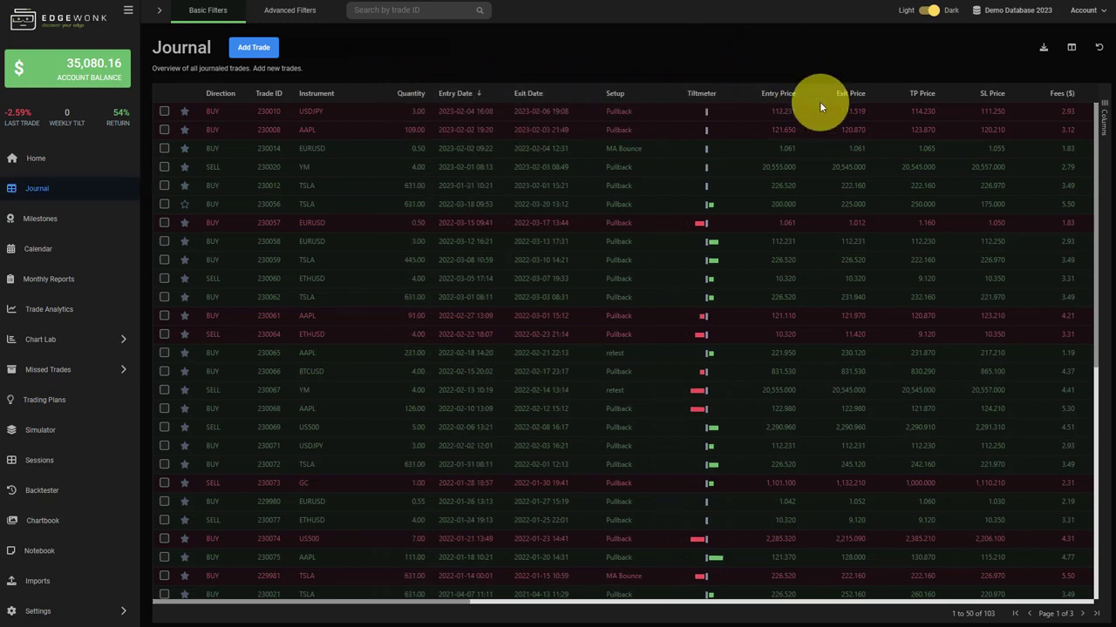
{"action": "left_click_drag", "start_coordinate": [400, 606], "coordinate": [592, 603]}
{"action": "left_click_drag", "start_coordinate": [897, 104], "coordinate": [449, 93]}
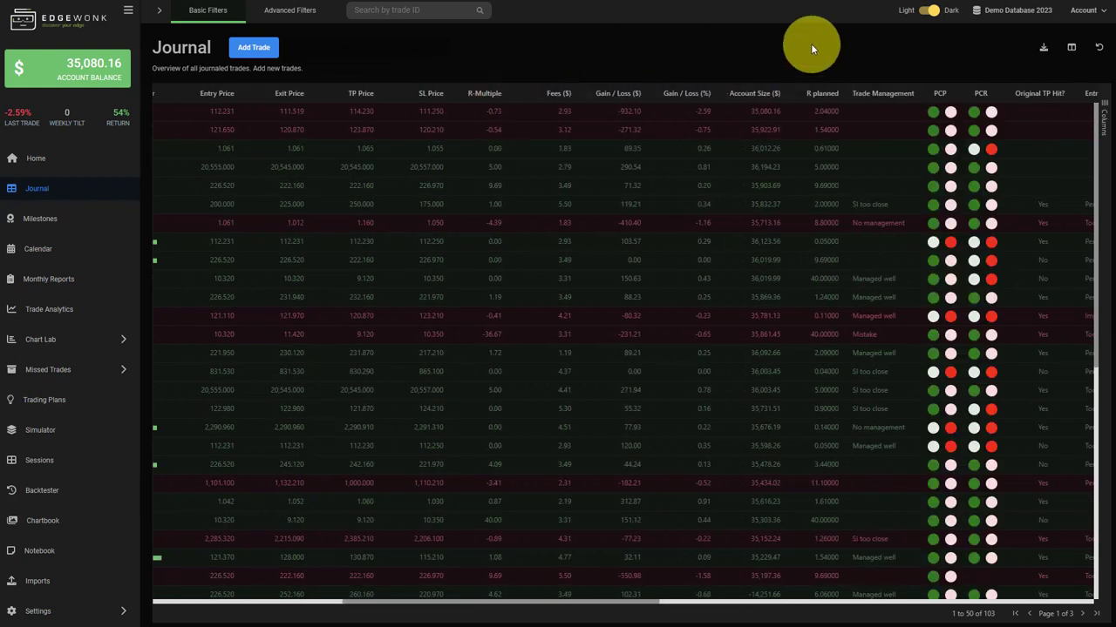
{"action": "left_click", "coordinate": [1100, 52]}
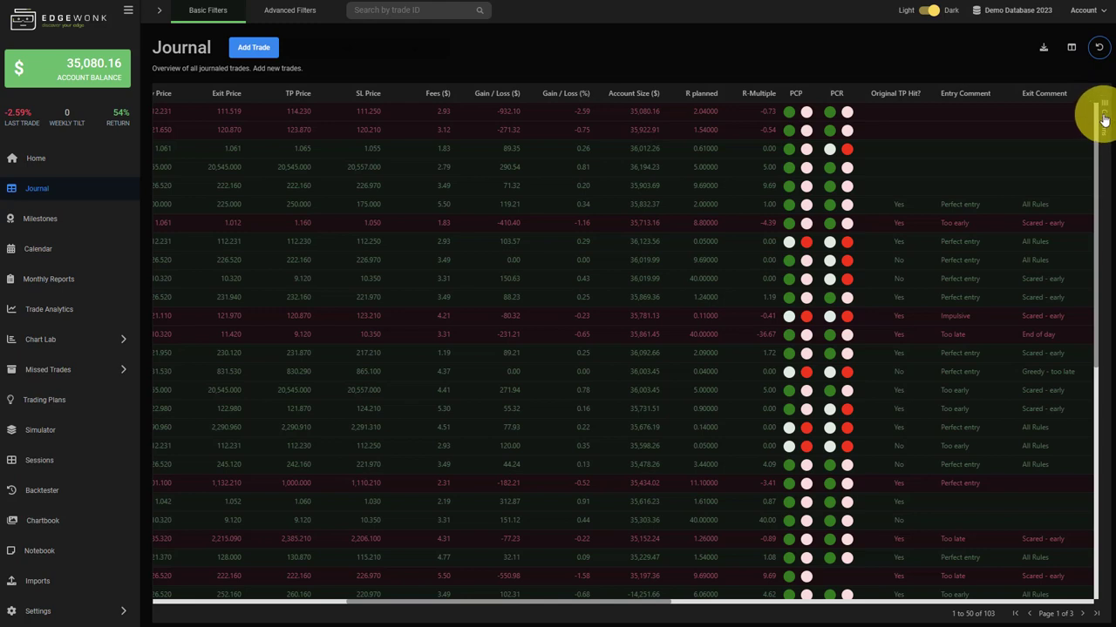
Step: In the Columns panel, toggle Exit Date and Instrument off and on, and move Entry Date lower
{"action": "left_click", "coordinate": [1103, 121]}
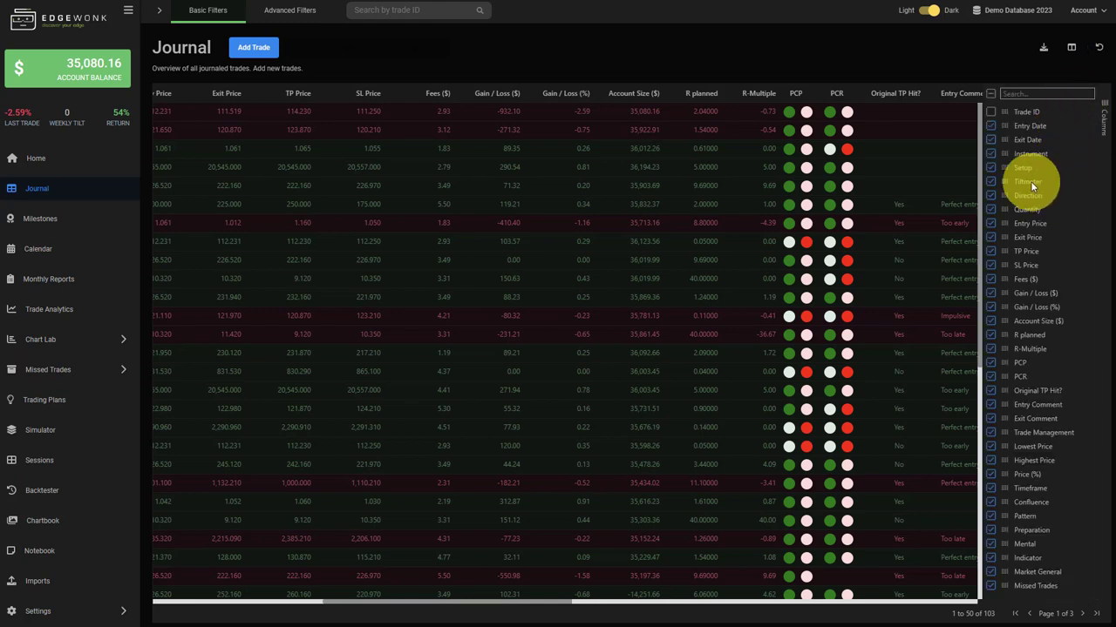
{"action": "left_click", "coordinate": [991, 137]}
{"action": "left_click", "coordinate": [989, 154]}
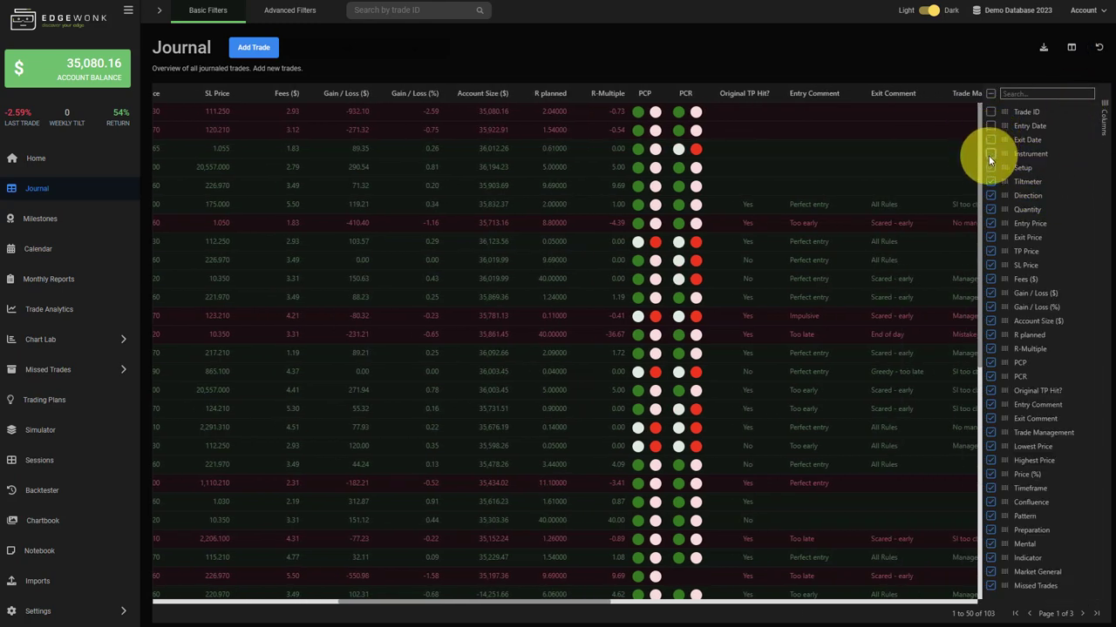
{"action": "left_click", "coordinate": [988, 155]}
{"action": "left_click", "coordinate": [990, 139]}
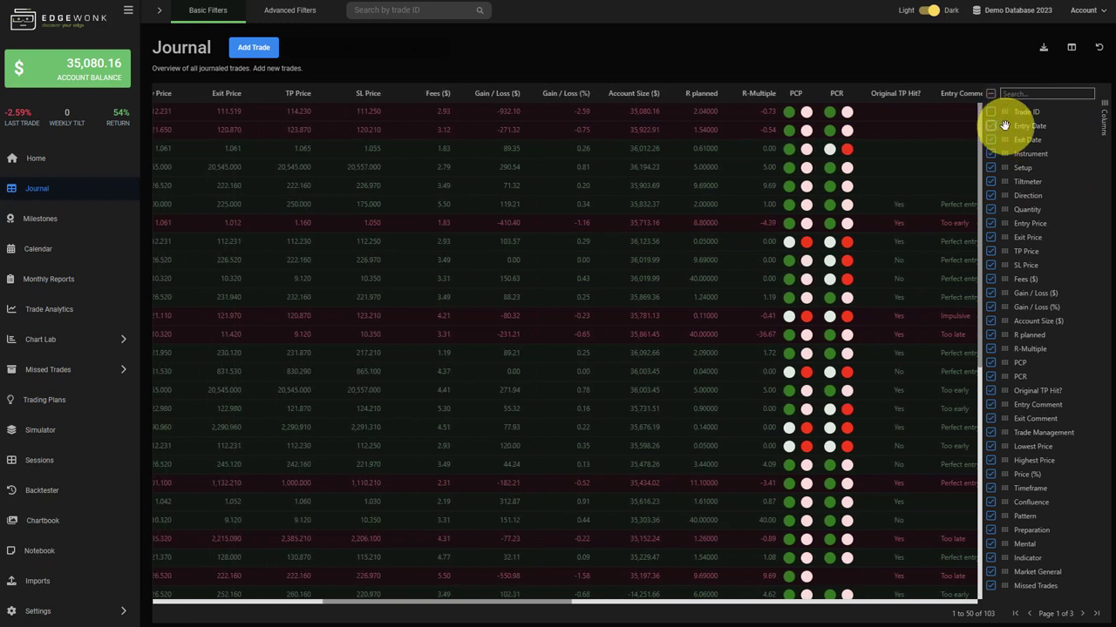
{"action": "left_click_drag", "start_coordinate": [1004, 126], "coordinate": [1000, 255]}
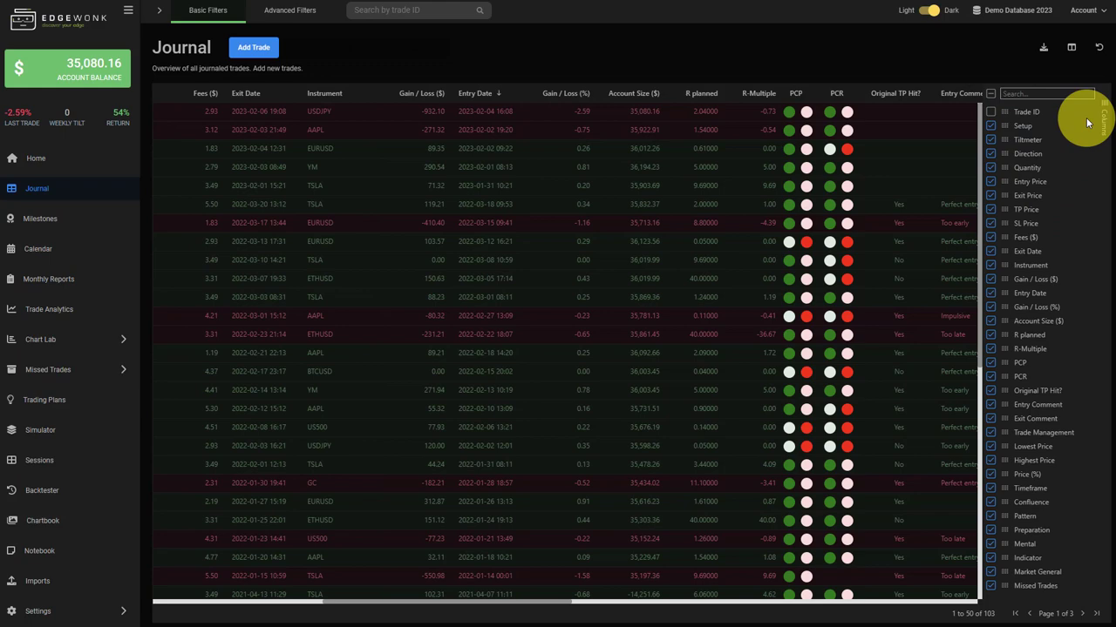
{"action": "left_click", "coordinate": [1100, 120]}
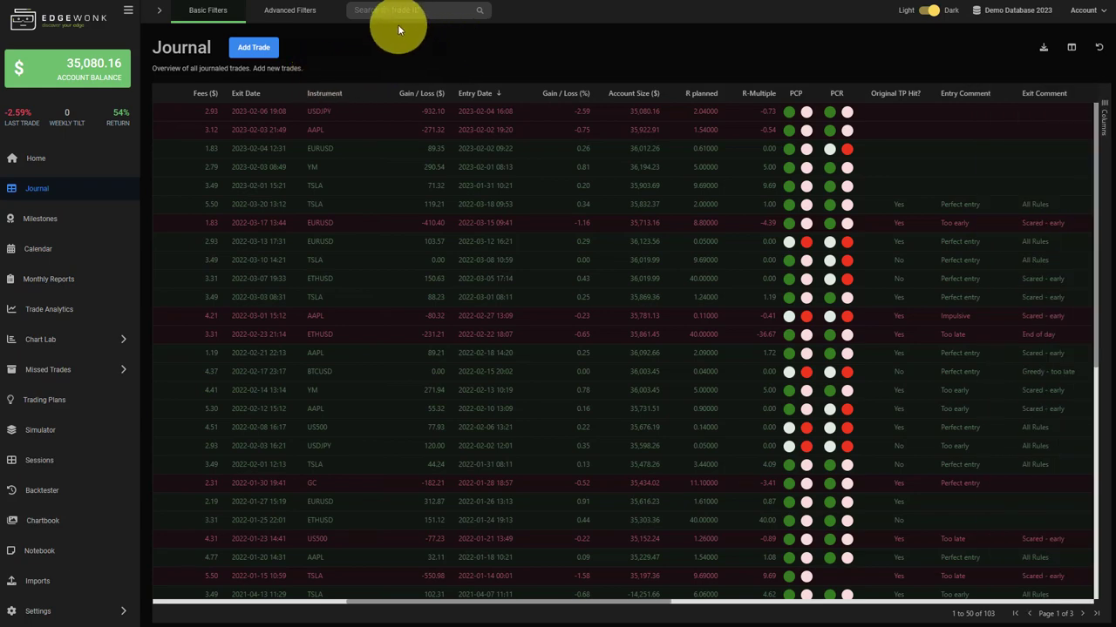
Step: Open Chart Lab's Equity Graph with Display kept at Percentage (%) across the 103 trades
{"action": "left_click", "coordinate": [96, 346]}
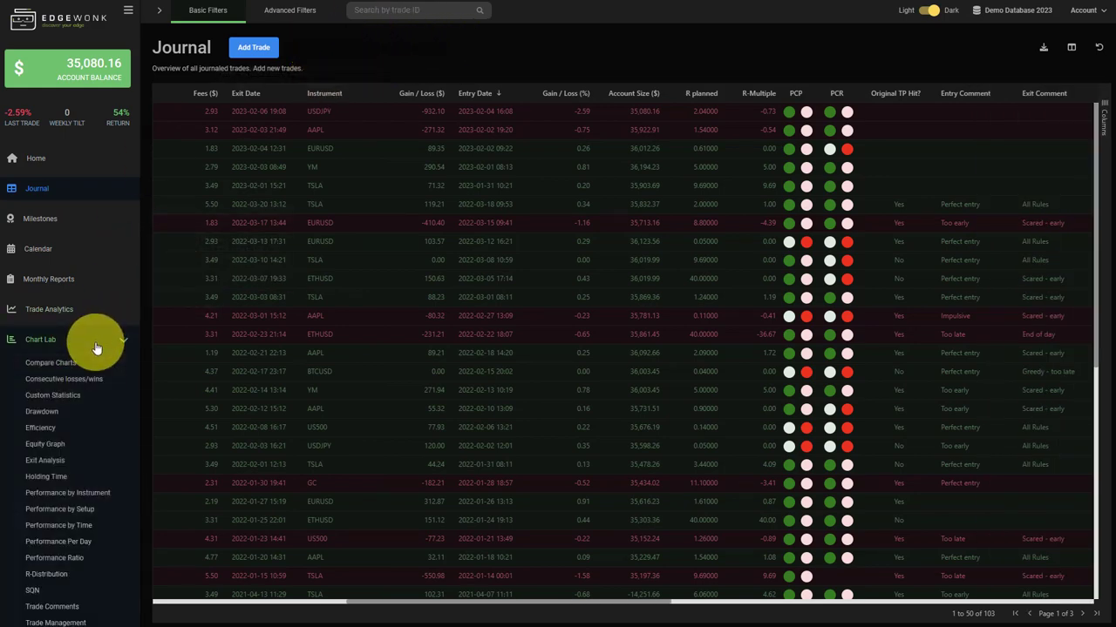
{"action": "left_click", "coordinate": [47, 444]}
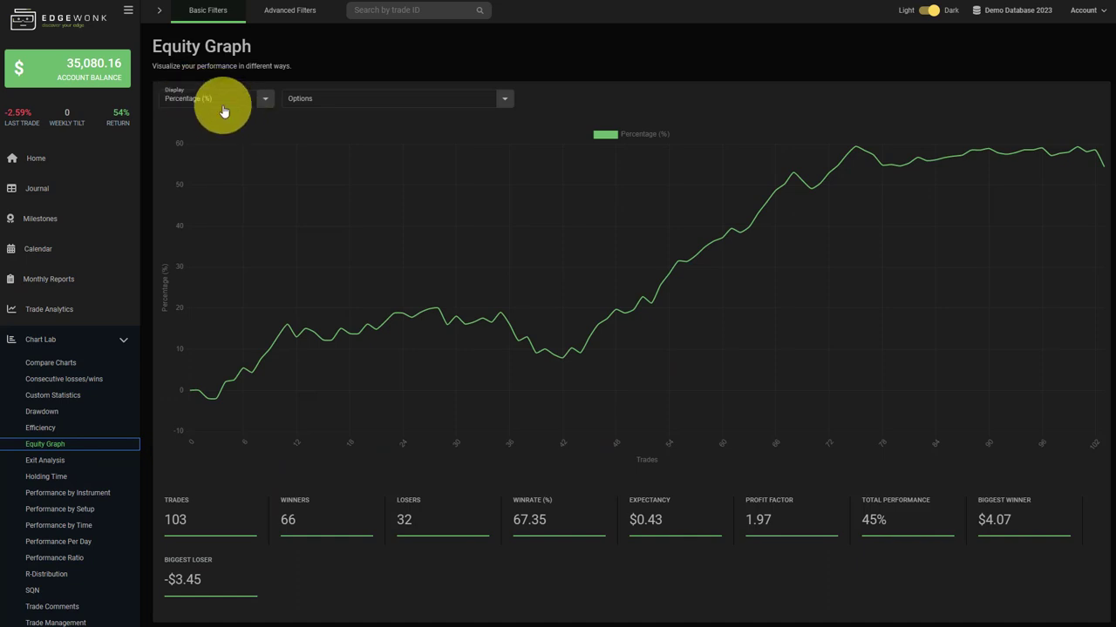
{"action": "left_click", "coordinate": [253, 103]}
{"action": "left_click", "coordinate": [253, 103]}
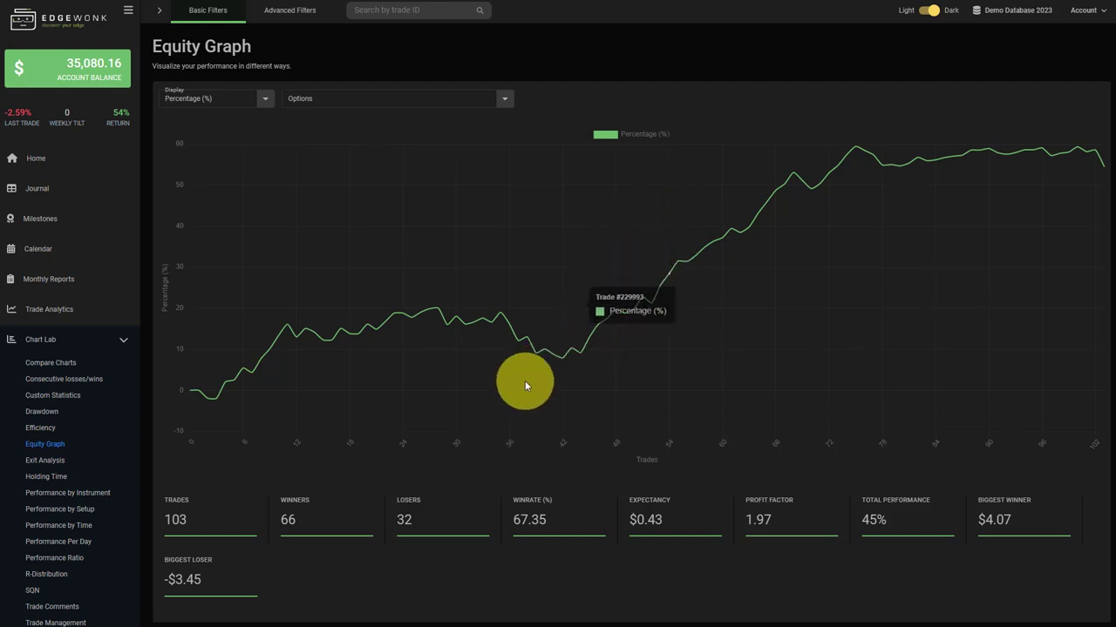
{"action": "mouse_move", "coordinate": [694, 256]}
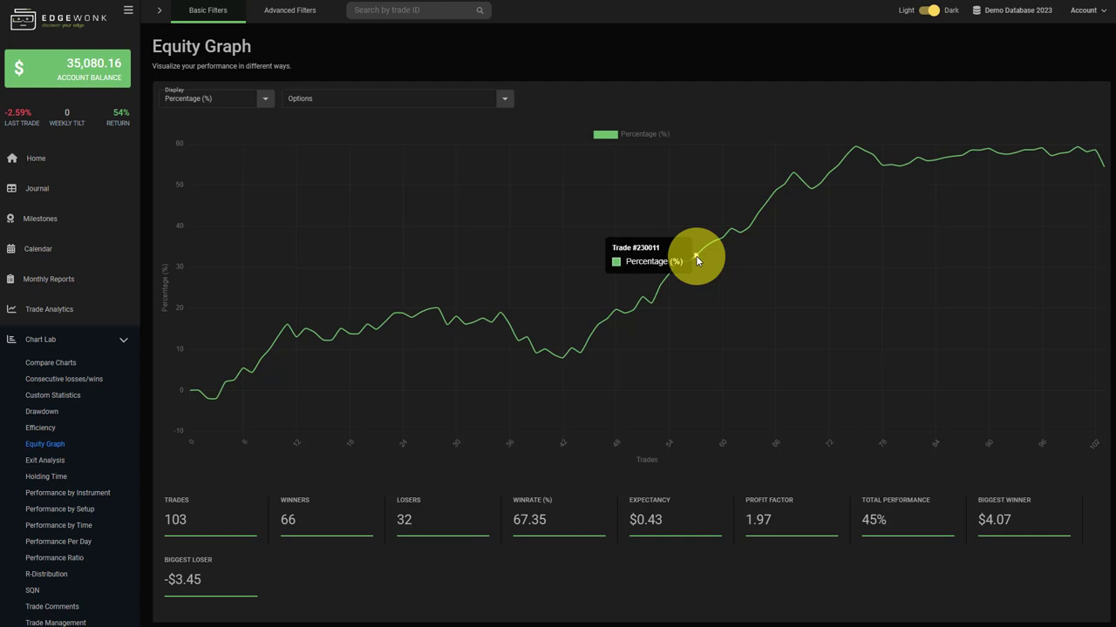
{"action": "left_click", "coordinate": [695, 255]}
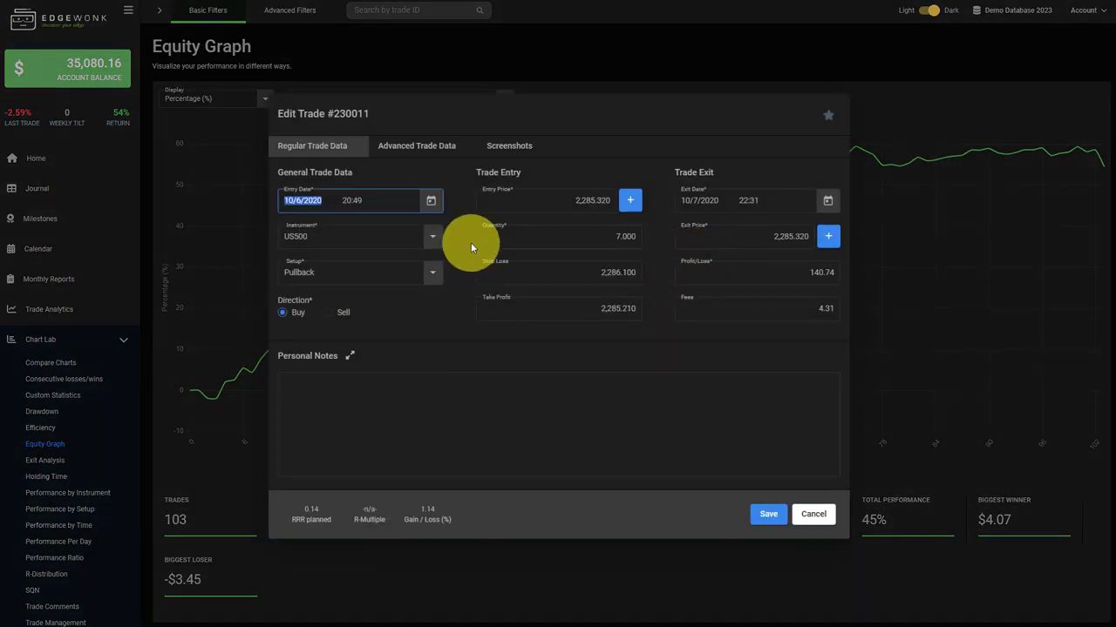
{"action": "left_click", "coordinate": [767, 514]}
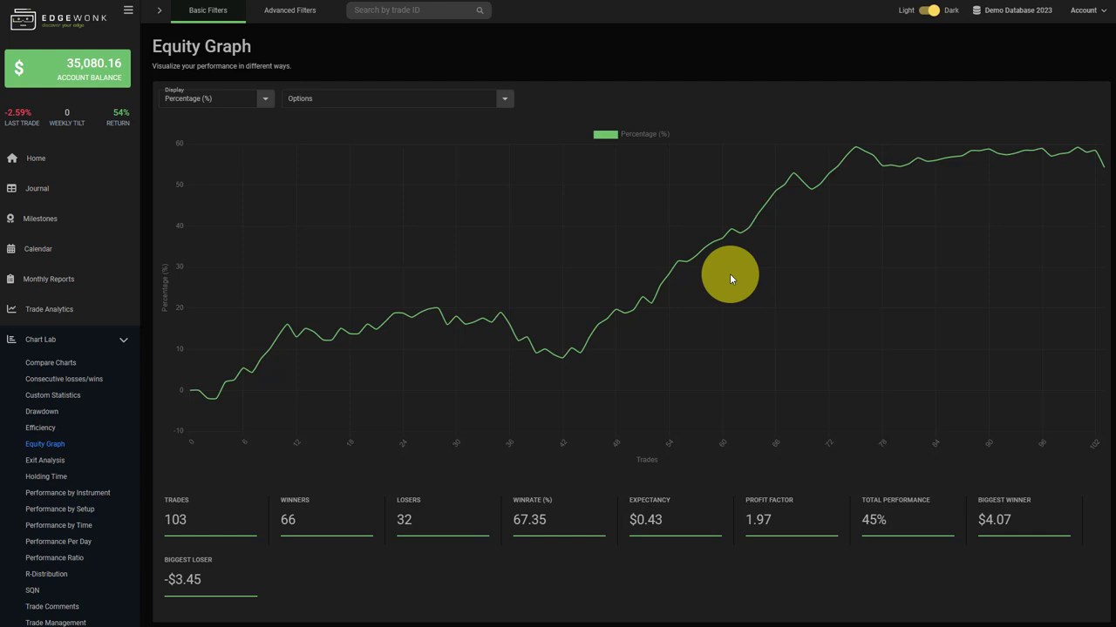
Step: Show Exit Analysis in the light theme, open trade 35's details from its bar, then close them
{"action": "left_click", "coordinate": [56, 460]}
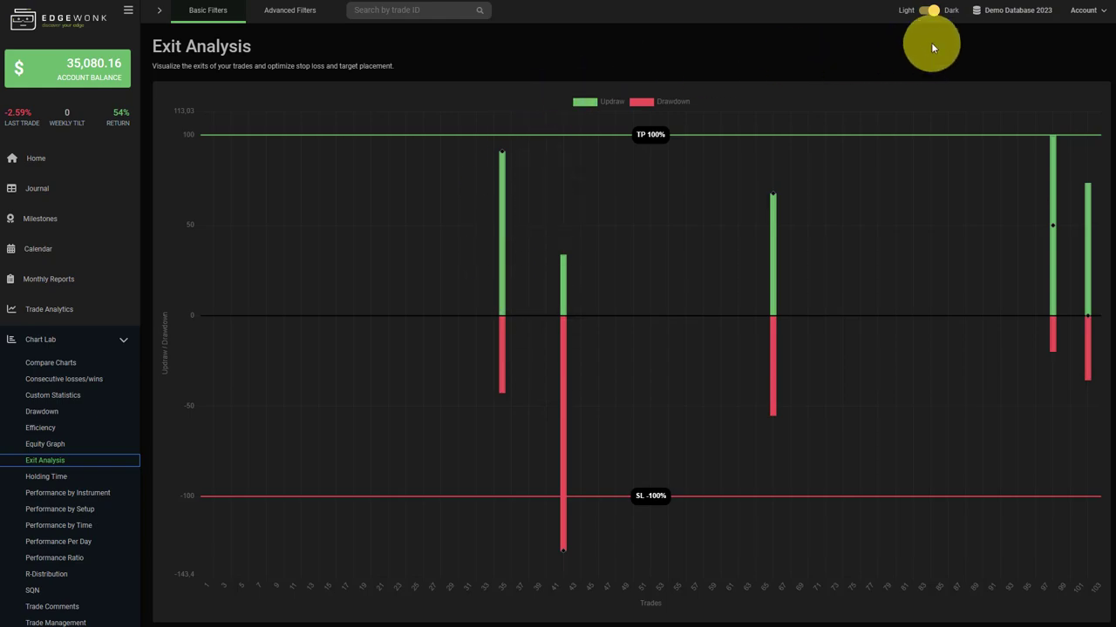
{"action": "left_click", "coordinate": [930, 12]}
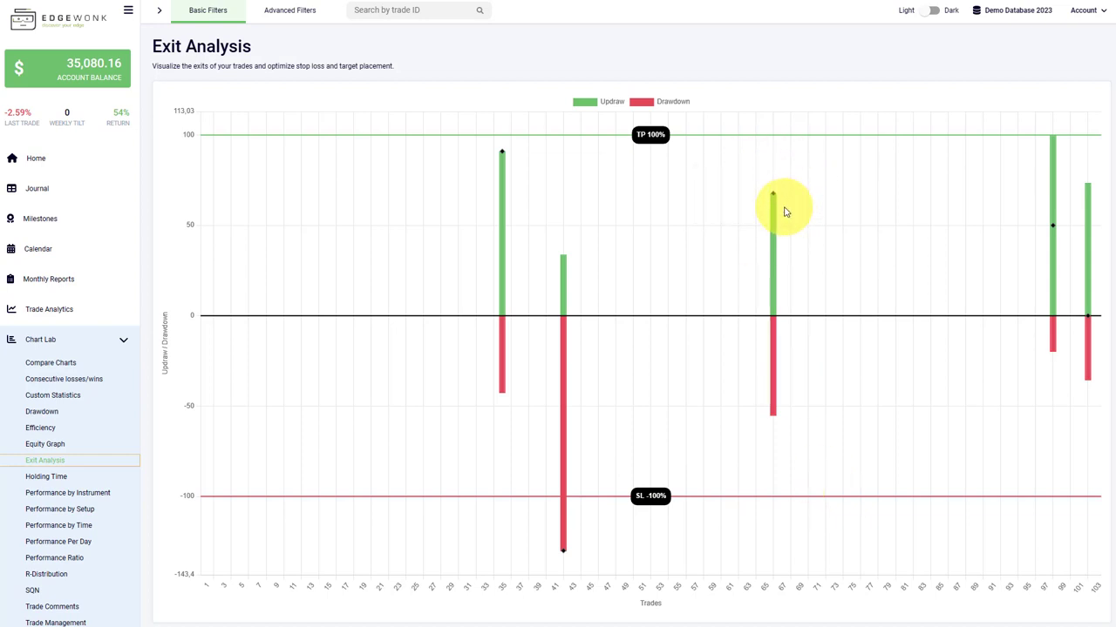
{"action": "mouse_move", "coordinate": [503, 159]}
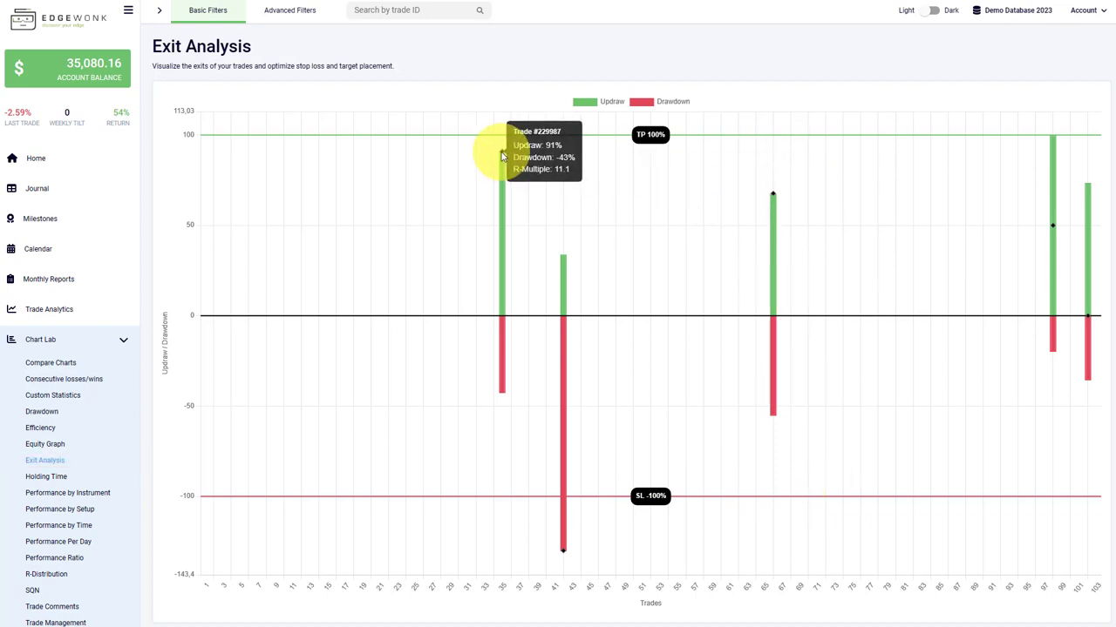
{"action": "left_click", "coordinate": [502, 157]}
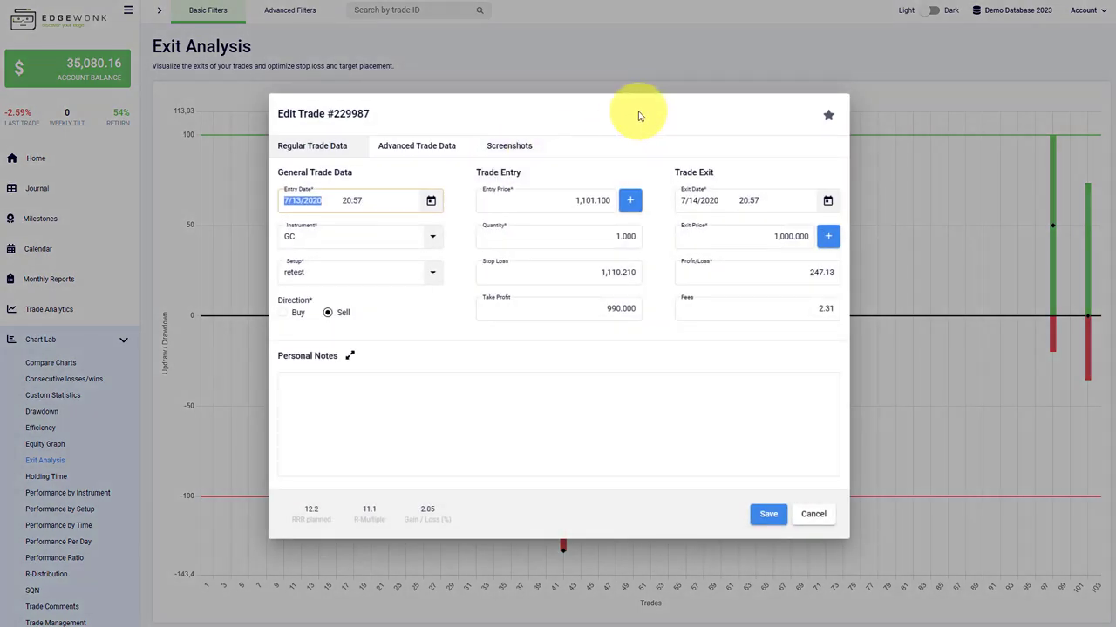
{"action": "key", "text": "Escape"}
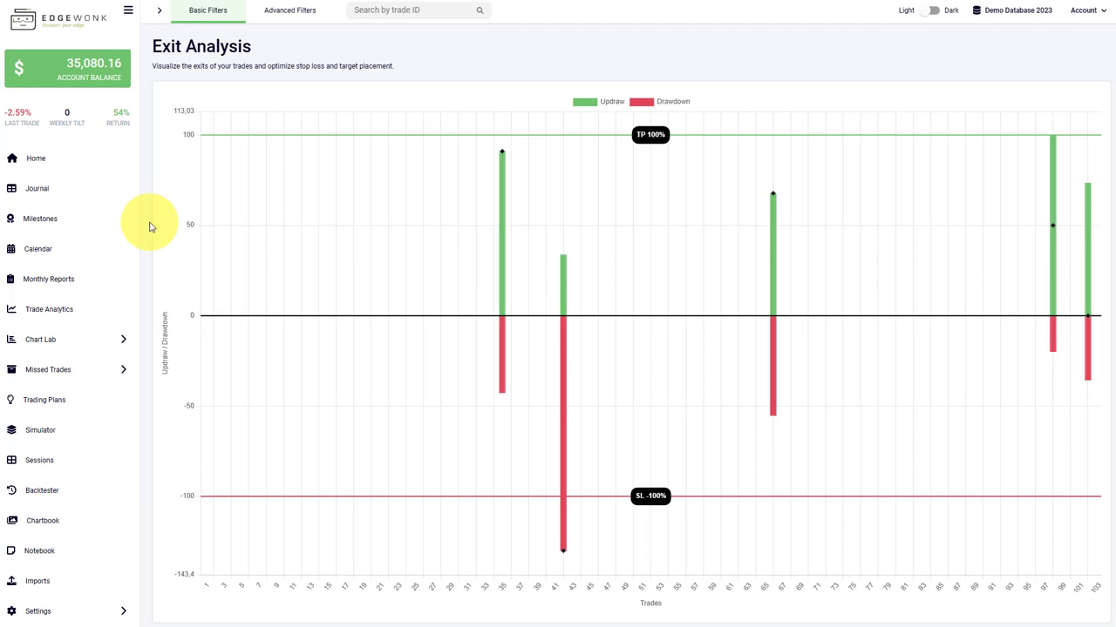
Step: Tick 'Show Milestones Widget in Home Tab' on the Milestones page
{"action": "left_click", "coordinate": [51, 221]}
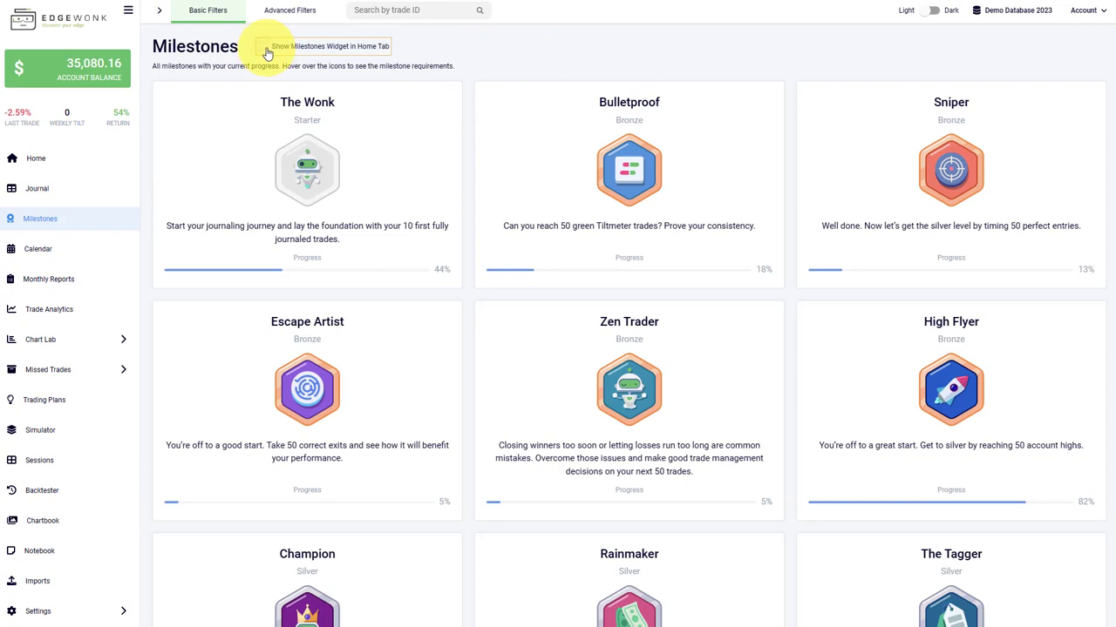
{"action": "left_click", "coordinate": [102, 152]}
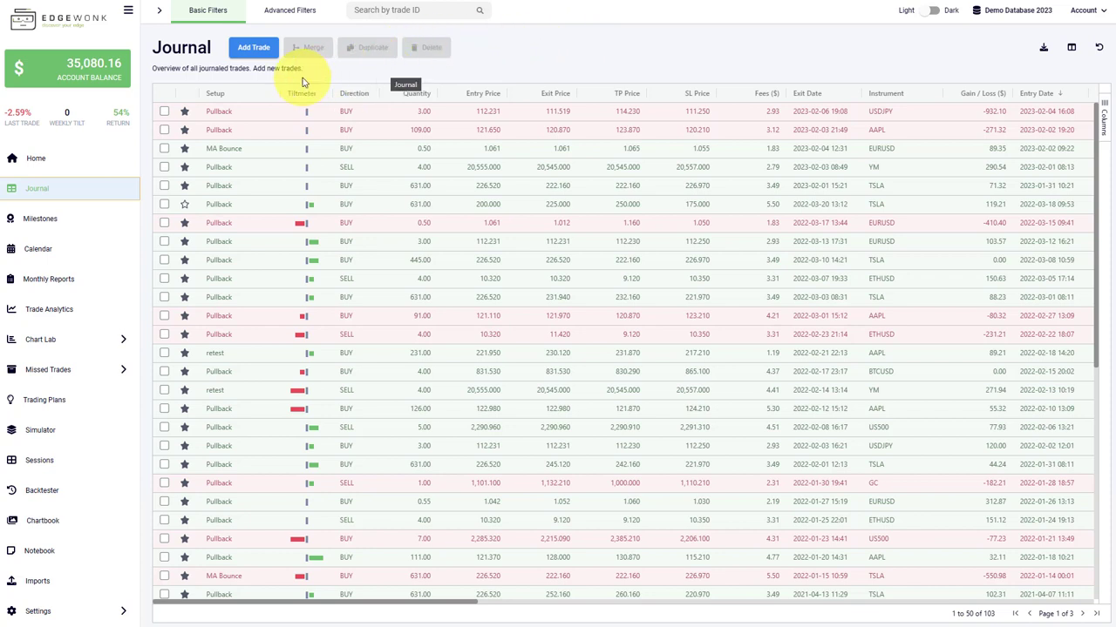
Step: Open the first trade's Setup choices and a trade's Exit Comment choices without changing anything
{"action": "left_click", "coordinate": [227, 114]}
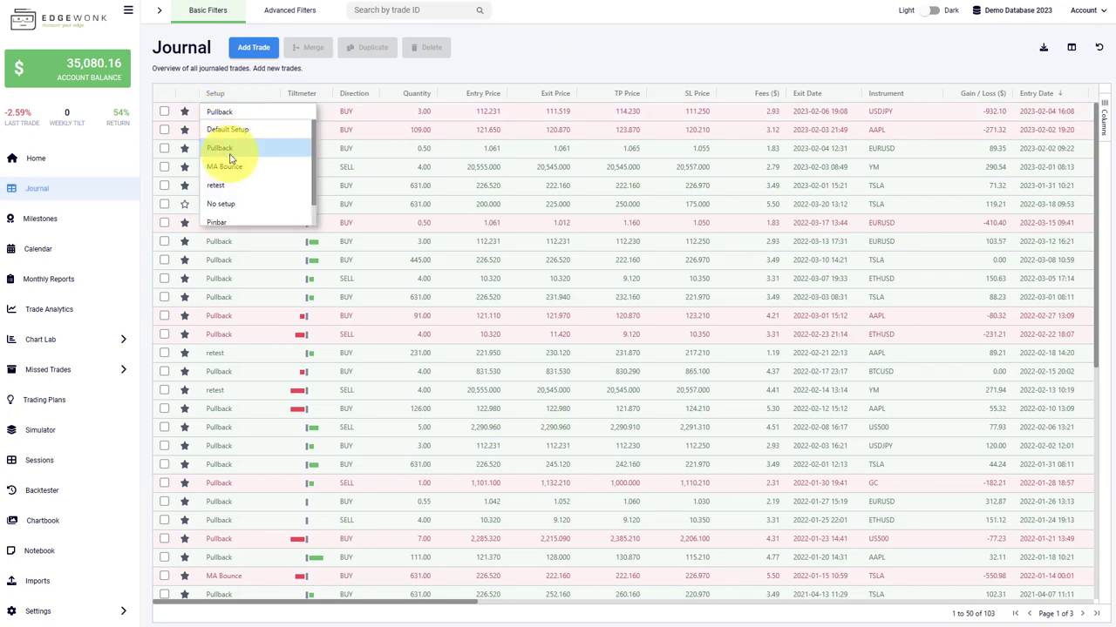
{"action": "left_click", "coordinate": [512, 65]}
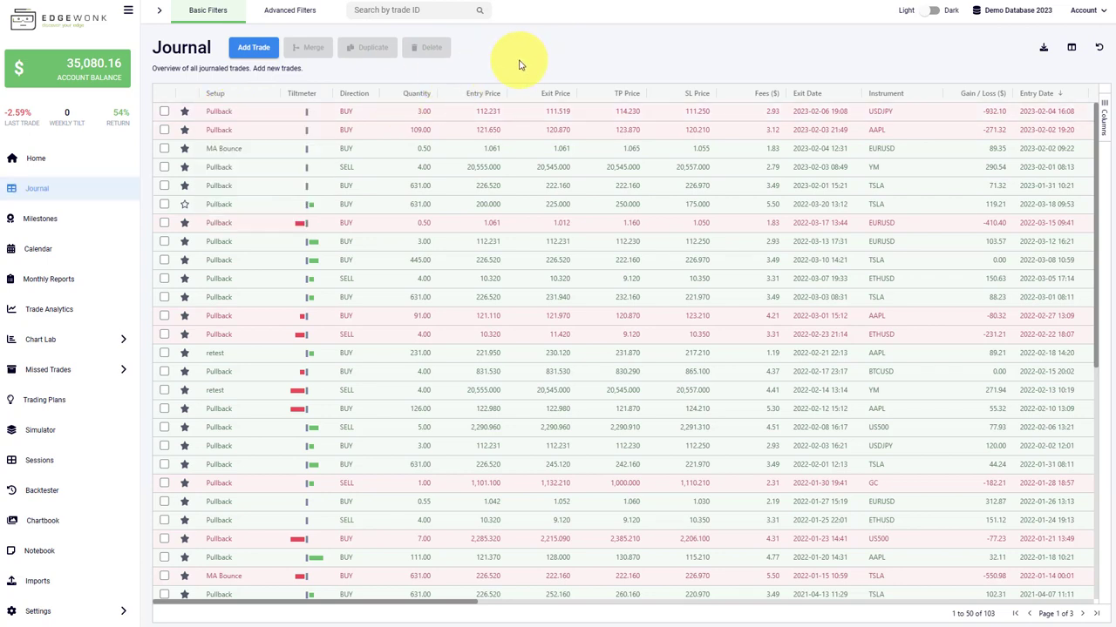
{"action": "left_click_drag", "start_coordinate": [398, 602], "coordinate": [748, 601]}
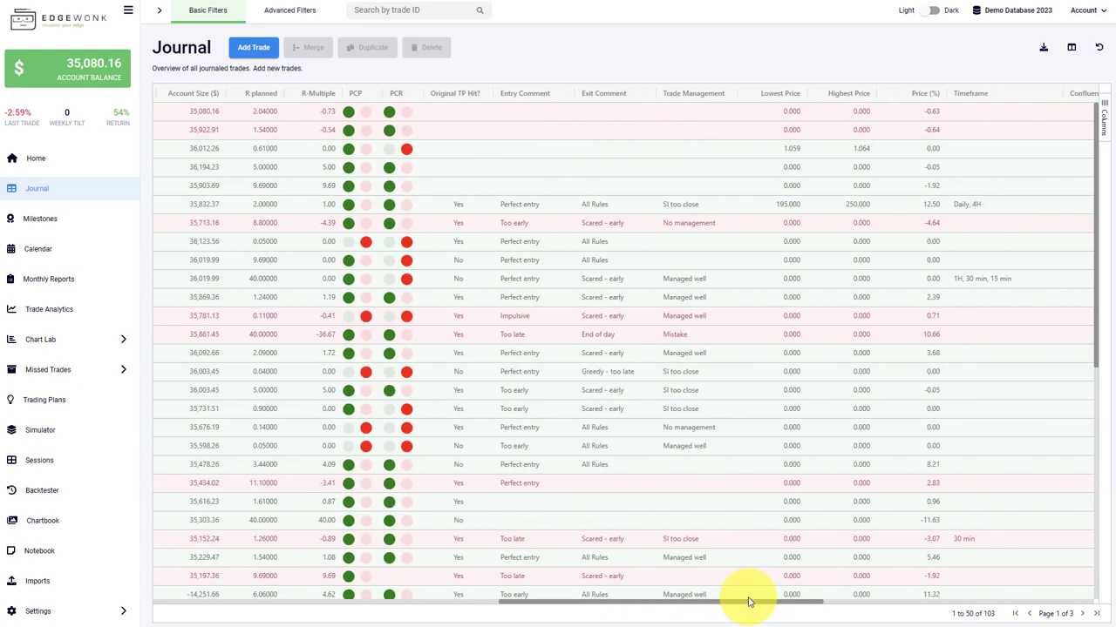
{"action": "left_click", "coordinate": [591, 372]}
Step: Tick Well prepared and Feel rushed in a trade's Preparation cell
{"action": "left_click_drag", "start_coordinate": [598, 601], "coordinate": [829, 615]}
{"action": "left_click", "coordinate": [717, 298]}
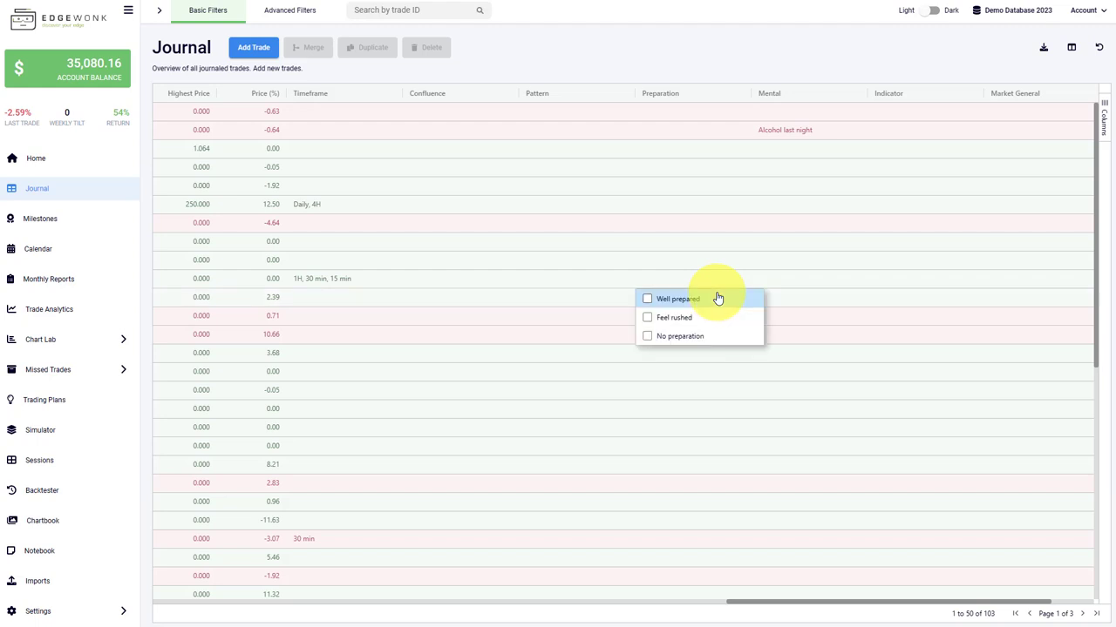
{"action": "left_click", "coordinate": [717, 299]}
{"action": "left_click", "coordinate": [678, 373]}
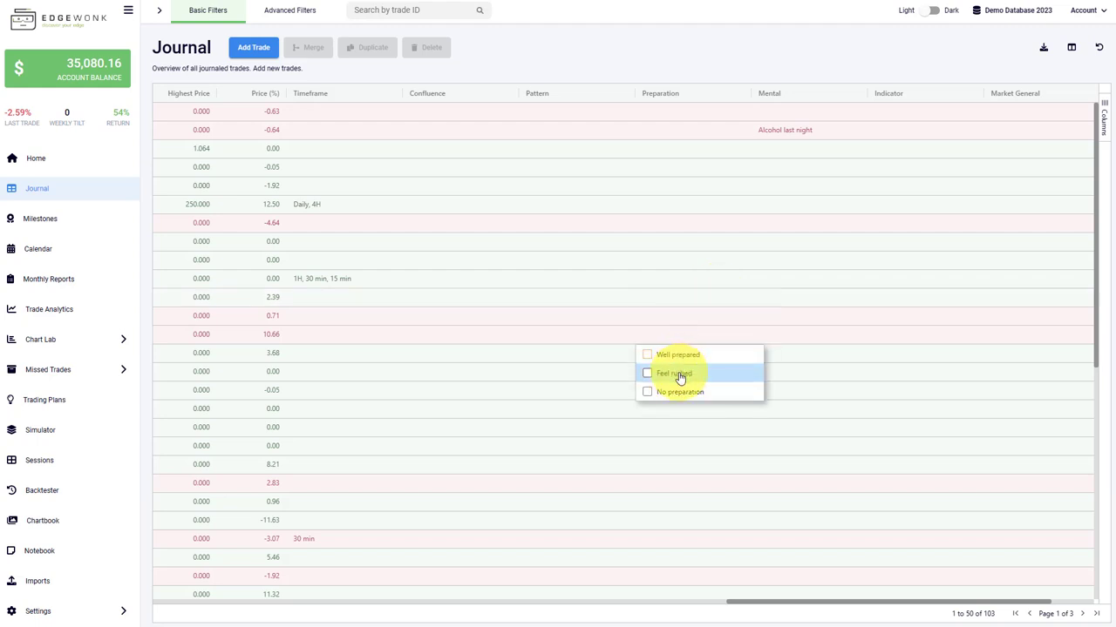
Step: Close the Preparation choices and open Copy Database for Demo Database 2023 from the database list
{"action": "left_click", "coordinate": [717, 67]}
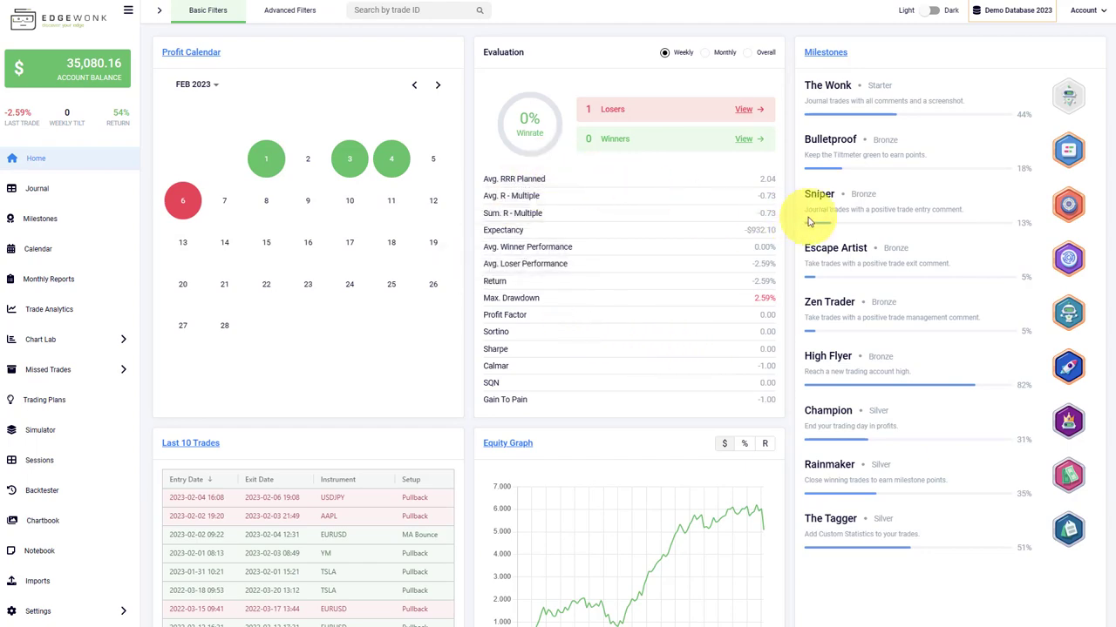
{"action": "left_click", "coordinate": [1003, 12]}
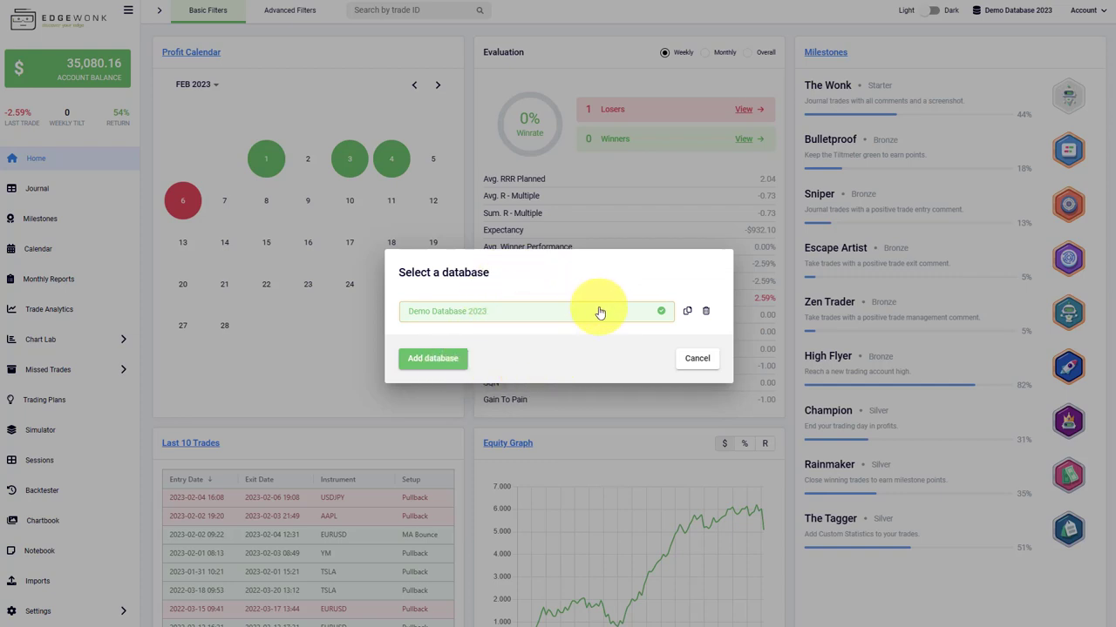
{"action": "left_click", "coordinate": [686, 311]}
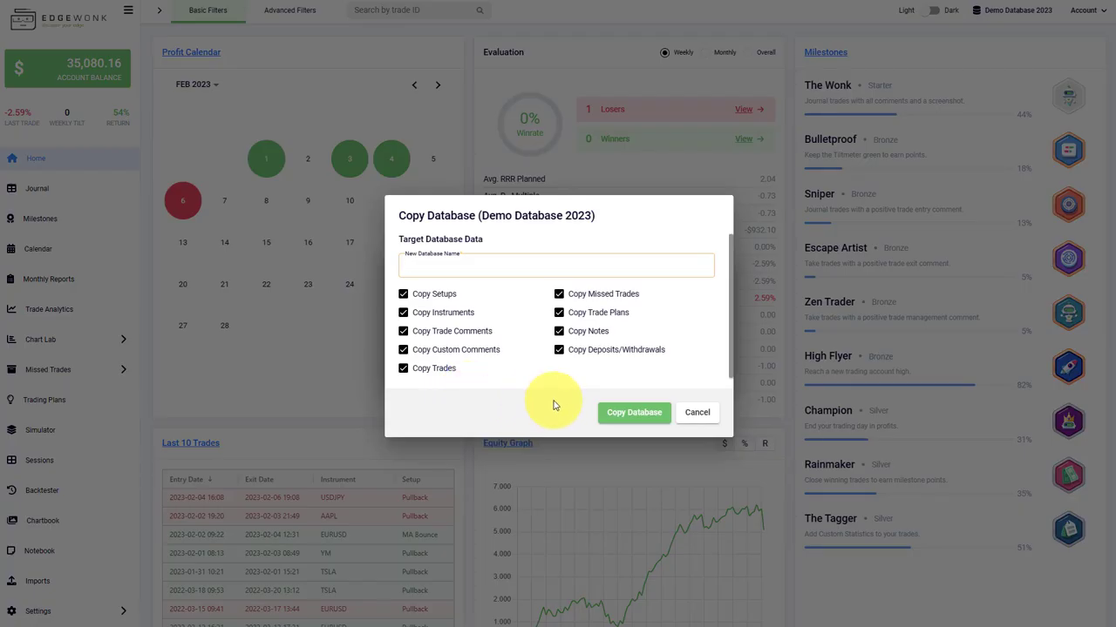
Step: Dismiss Copy Database and open the Help Center via Documentation/Help in the Account menu
{"action": "key", "text": "Escape"}
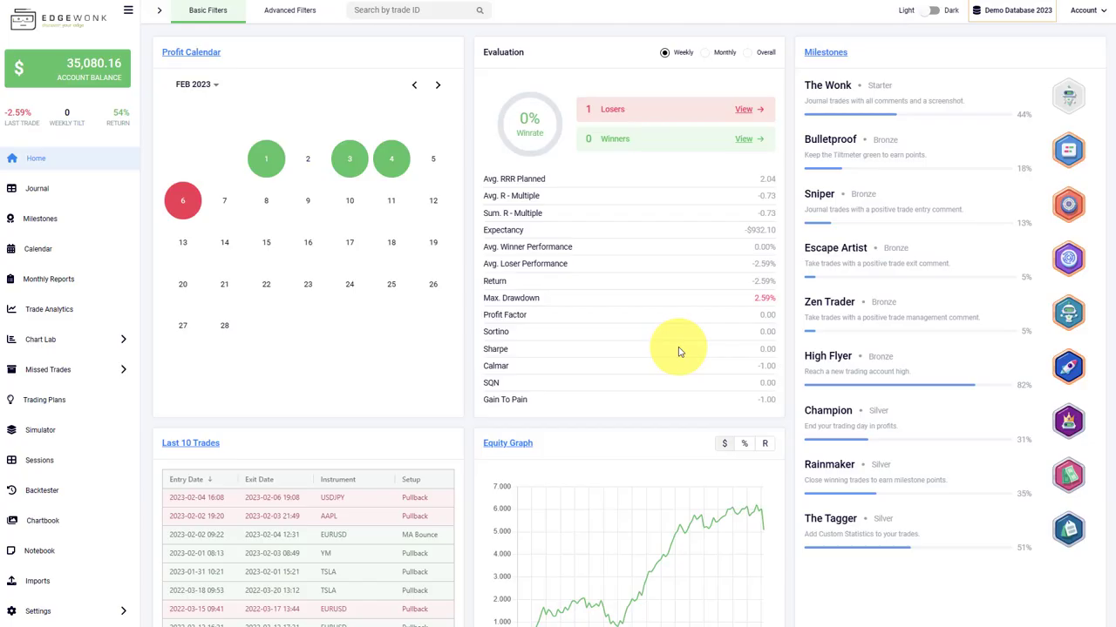
{"action": "left_click", "coordinate": [1077, 16]}
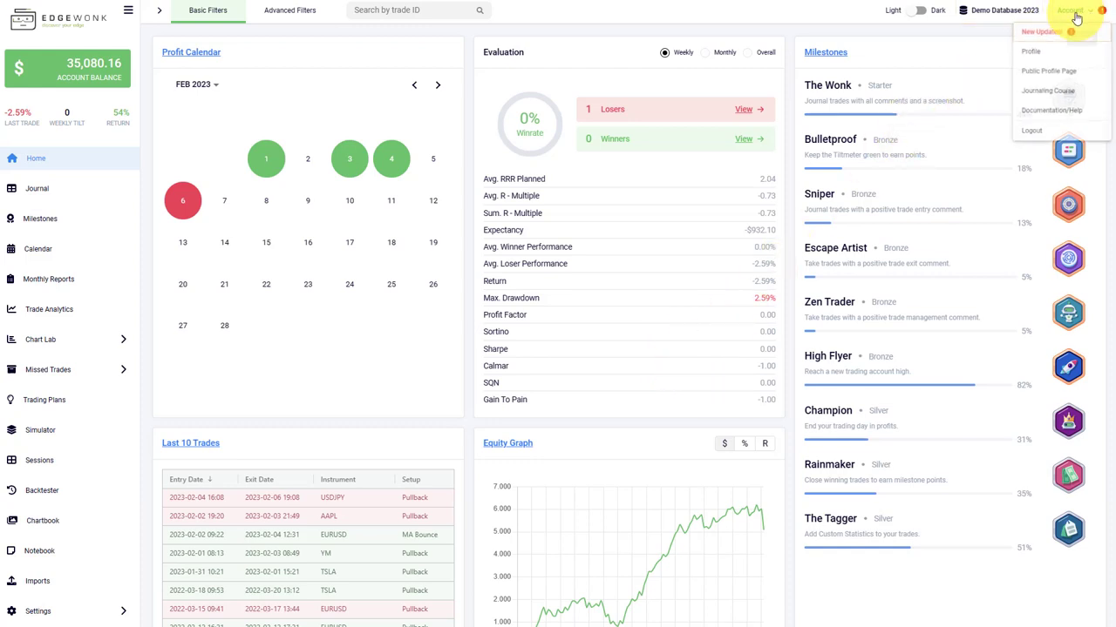
{"action": "left_click", "coordinate": [1049, 119]}
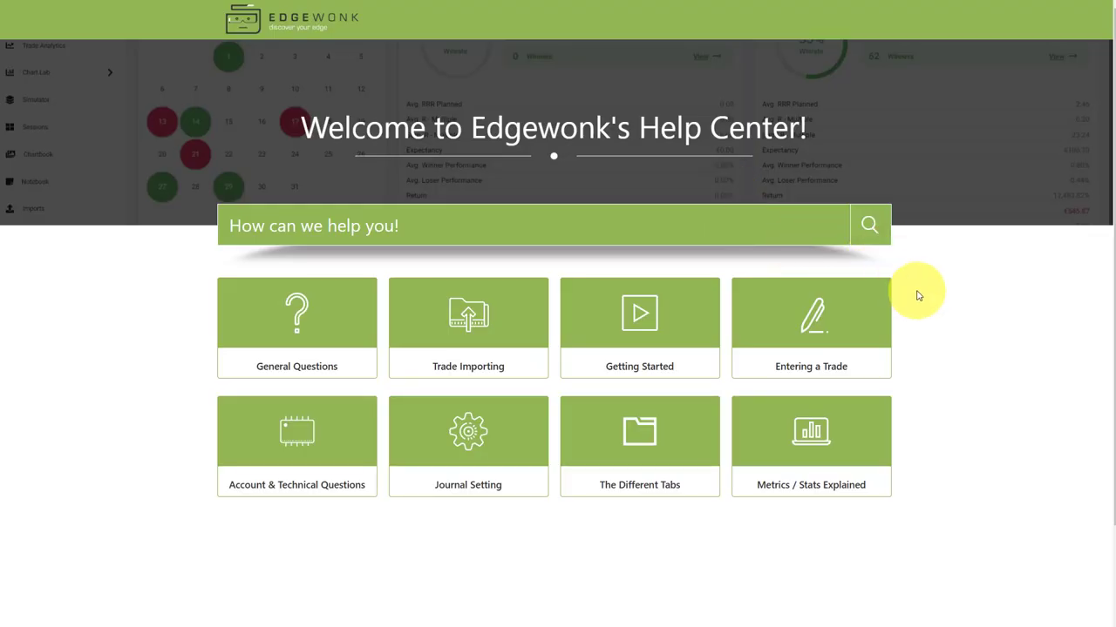